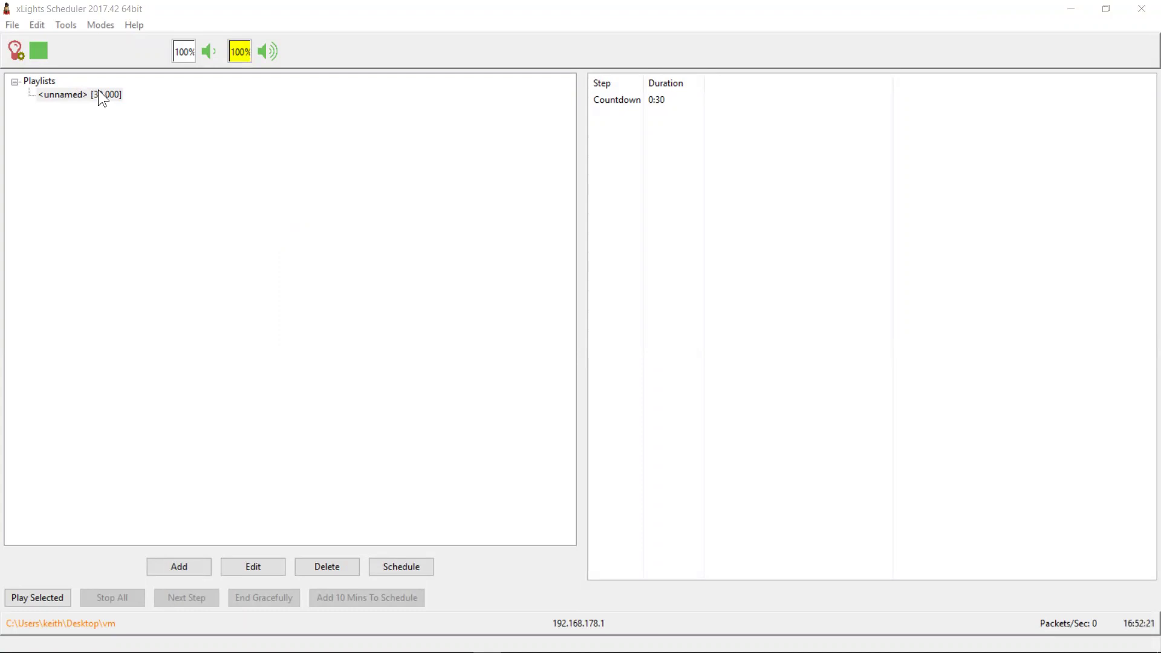
- Review matrix 'm' in the Matrices list: Horizontal, 16 strings of 50, Top Left, start channel 1
left_click(38, 25)
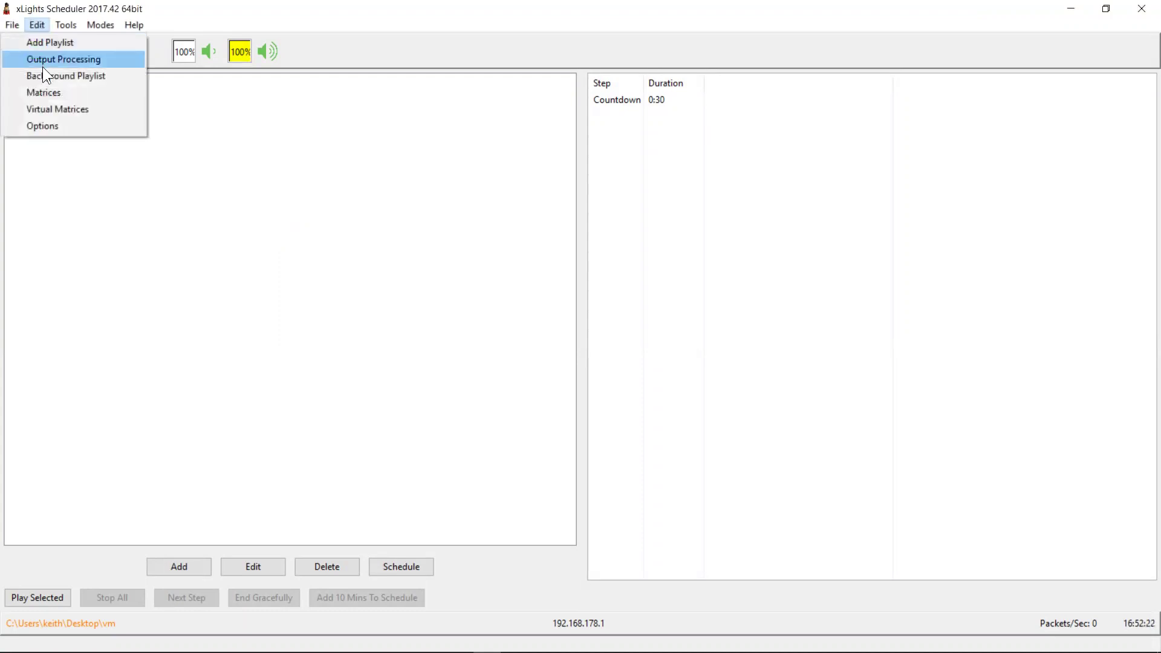
left_click(45, 92)
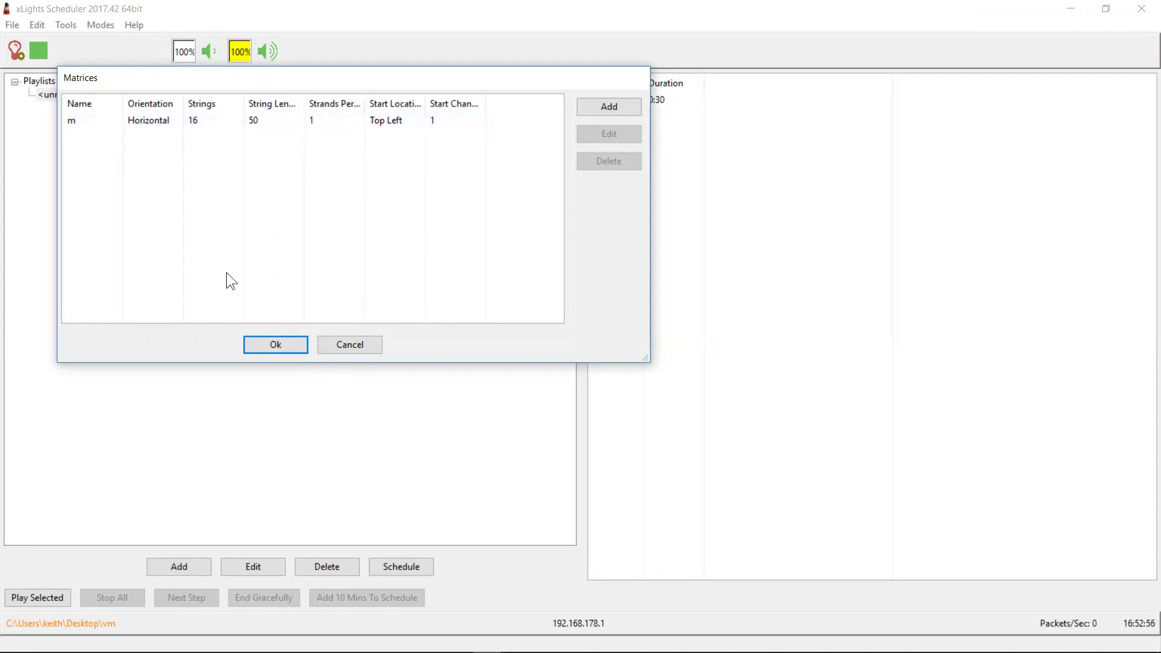
- Close the Matrices list and confirm virtual matrix 'vm' is 50×16, topmost, start channel 1
left_click(285, 343)
left_click(38, 25)
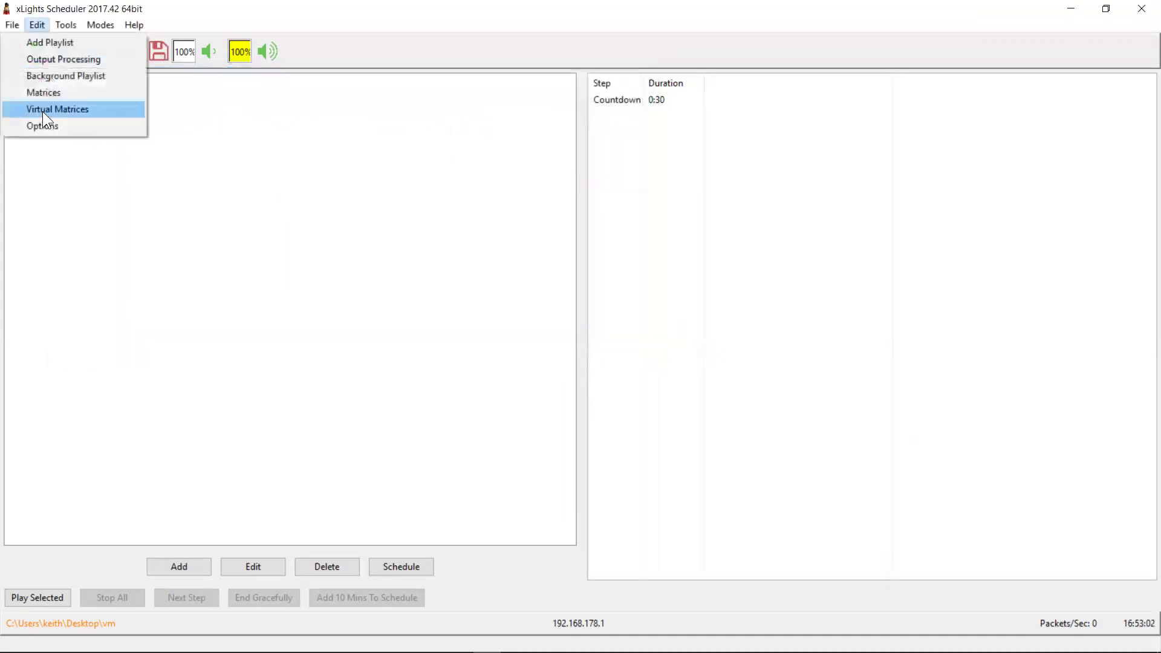
left_click(59, 110)
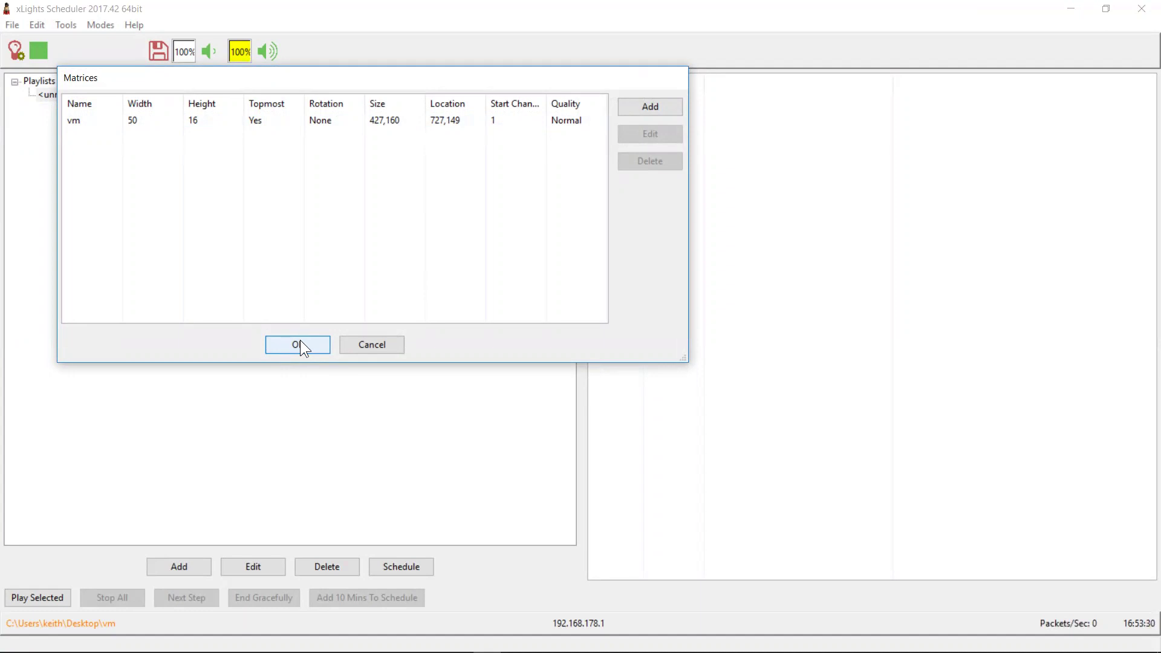
left_click(300, 345)
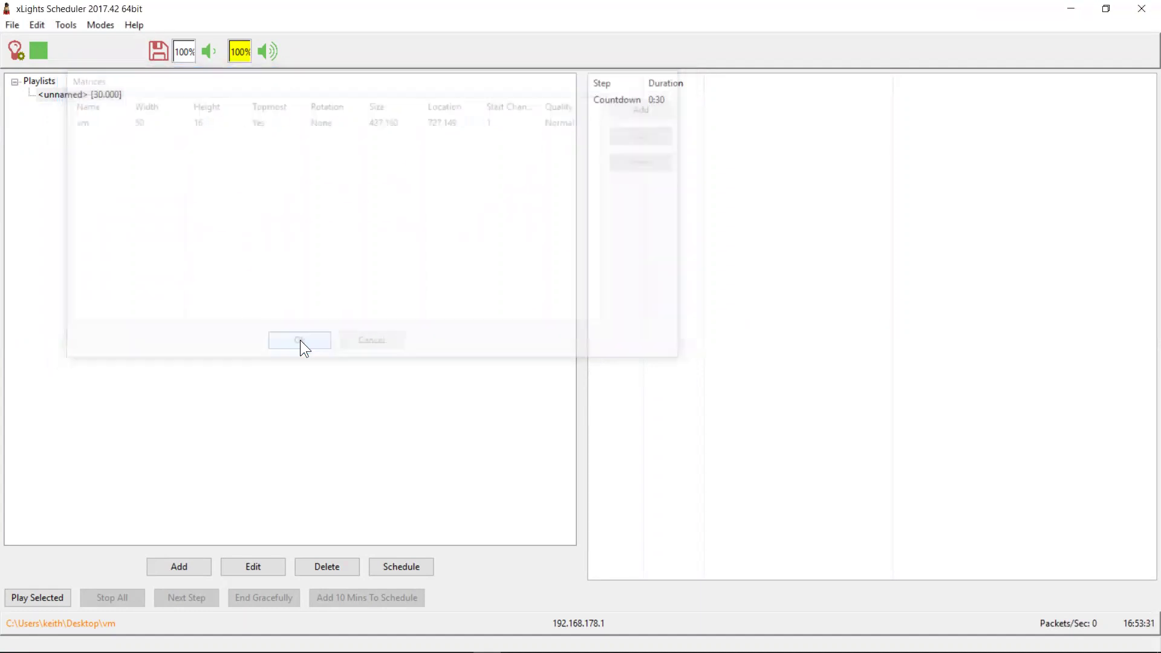
- Open the <unnamed> playlist and check the butterfly step plays butterfly.fseq with Overwrite blending
double_click(87, 96)
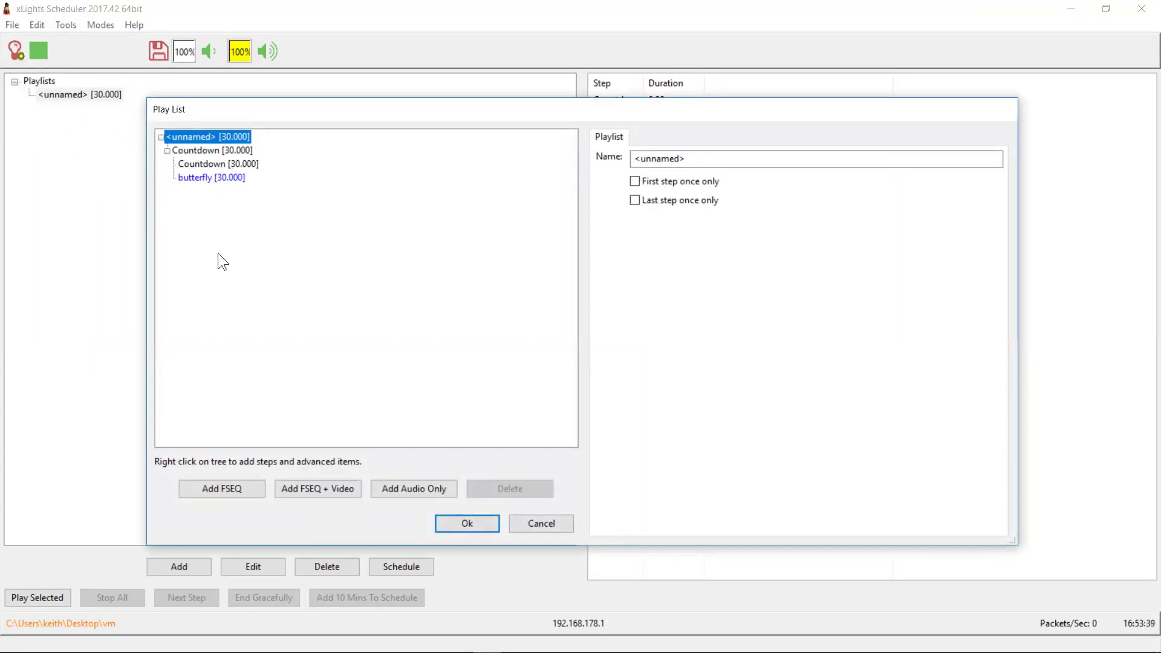
left_click(231, 179)
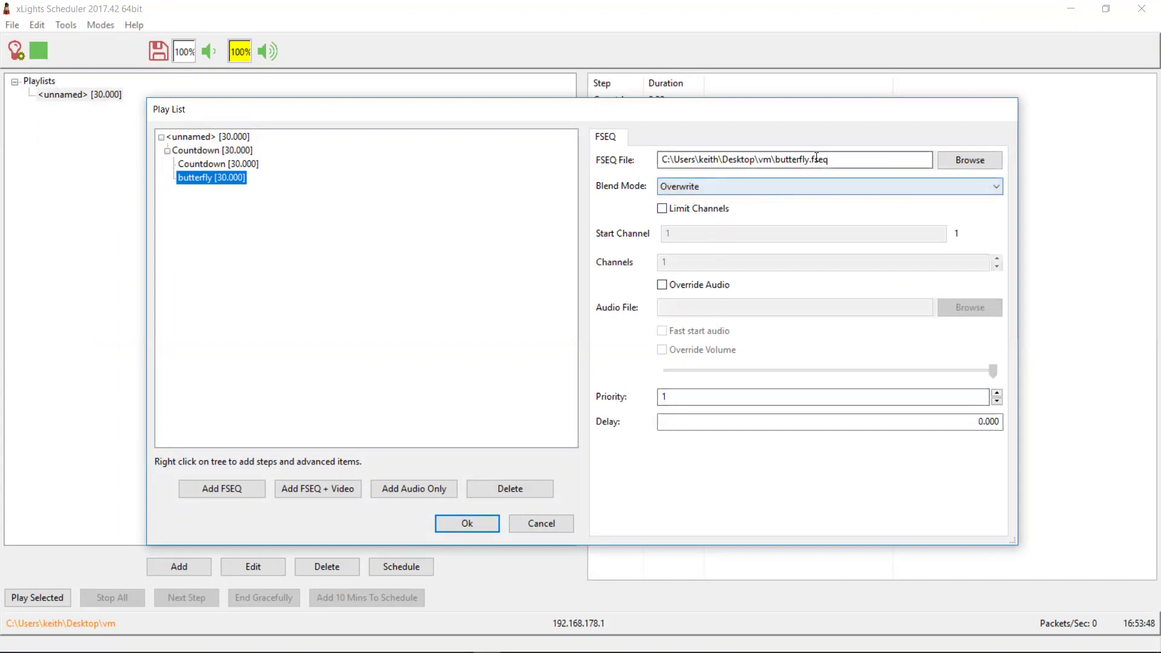
left_click(846, 162)
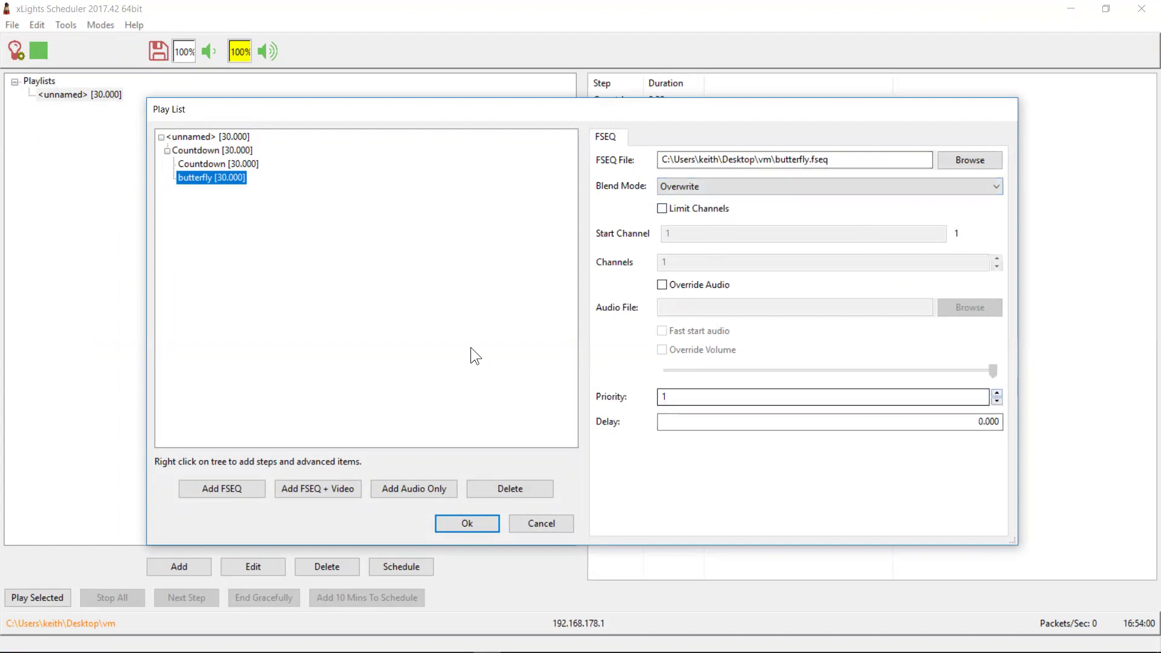
- Review the Countdown text step's priority and name, keeping matrix m as its target
left_click(239, 164)
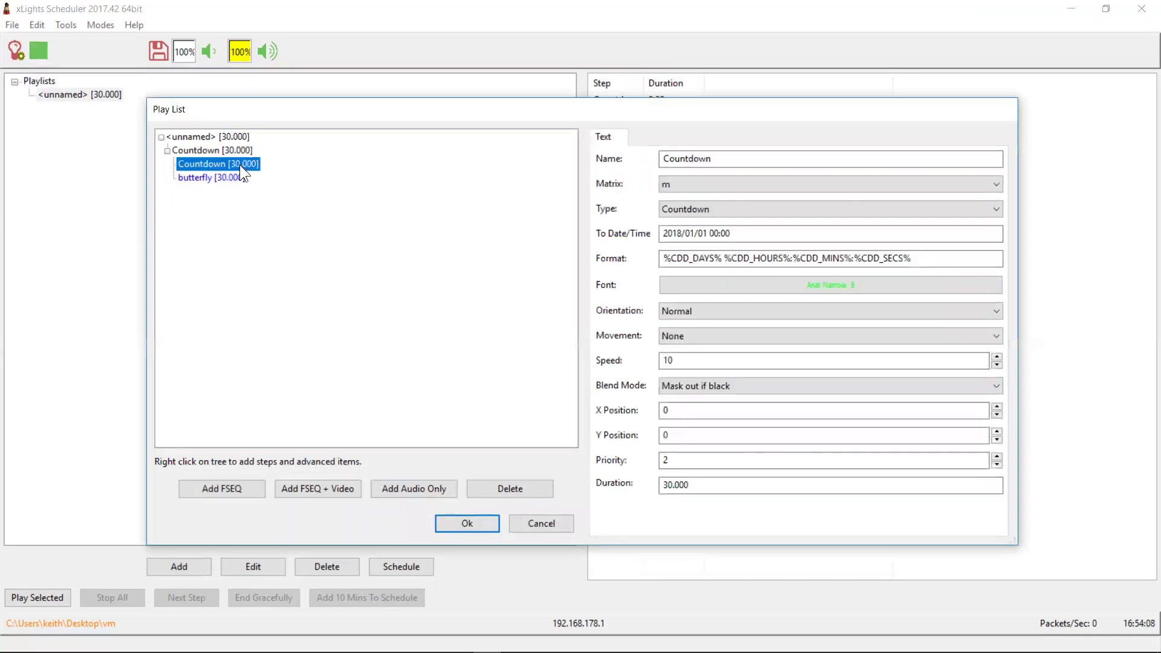
left_click(685, 459)
left_click(734, 160)
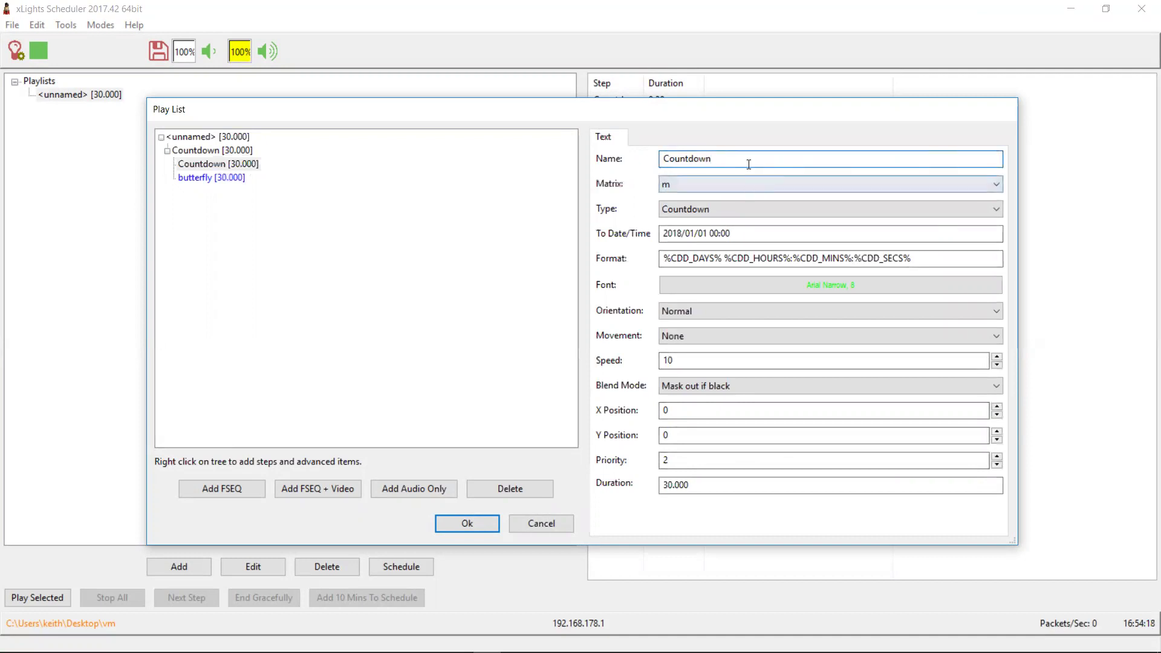
left_click(707, 187)
left_click(706, 187)
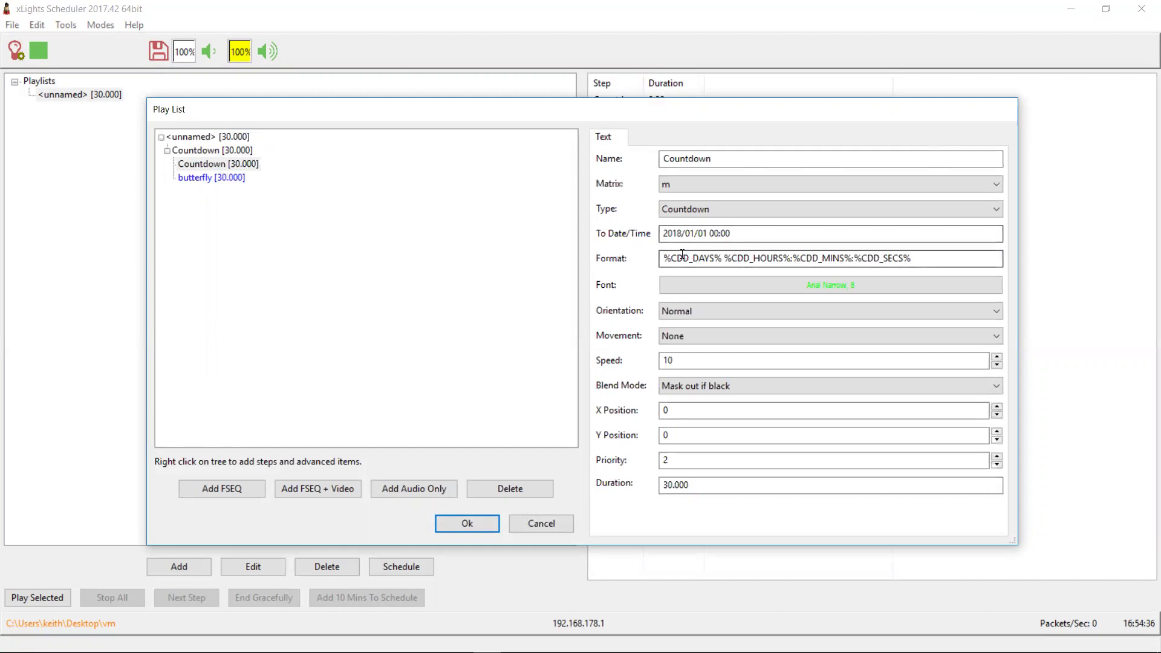
- Delete %CDD_DAYS% so the format reads %CDD_HOURS%:%CDD_MINS%:%CDD_SECS%
mouse_move(868, 269)
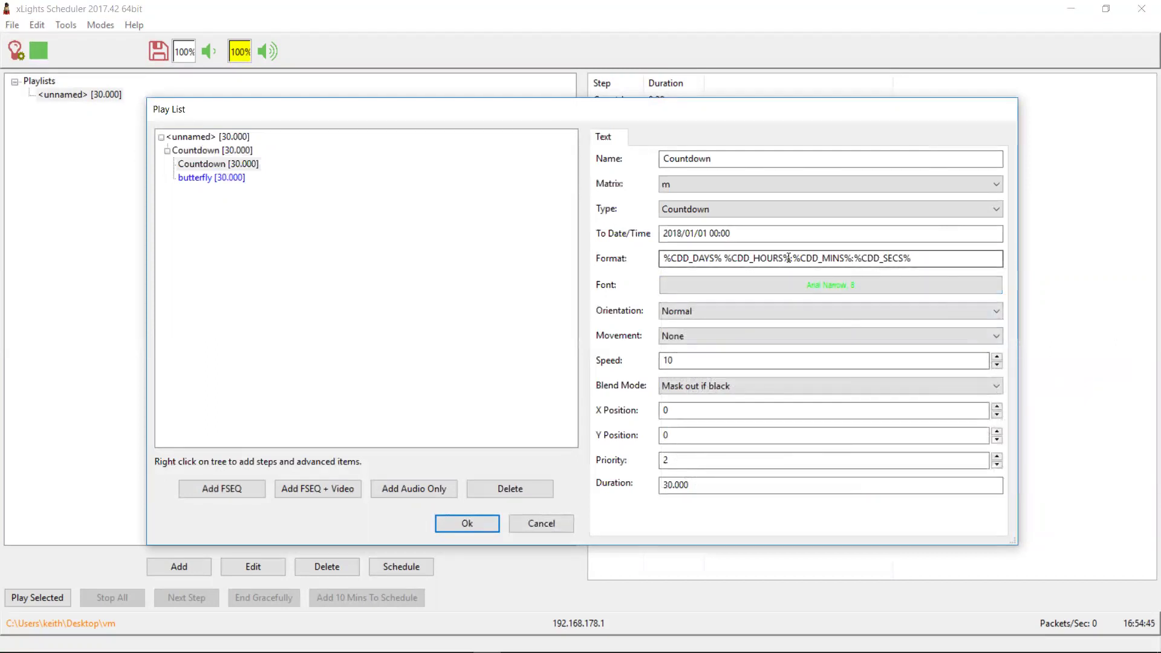
mouse_move(788, 257)
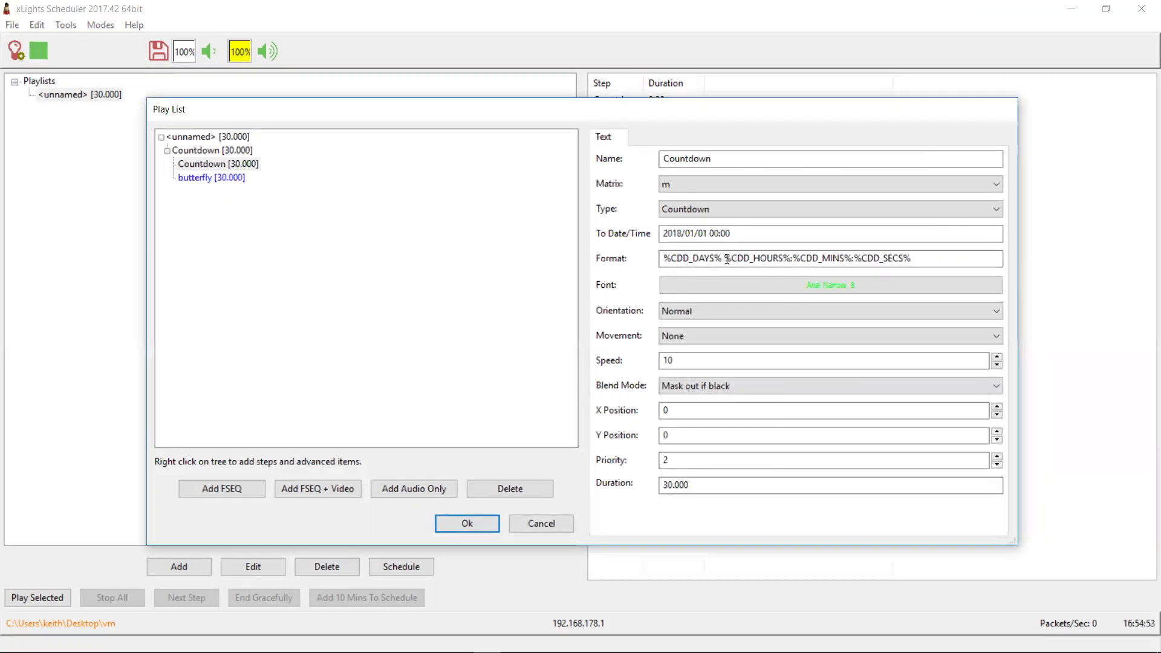
left_click_drag(726, 259, 621, 256)
key("BackSpace")
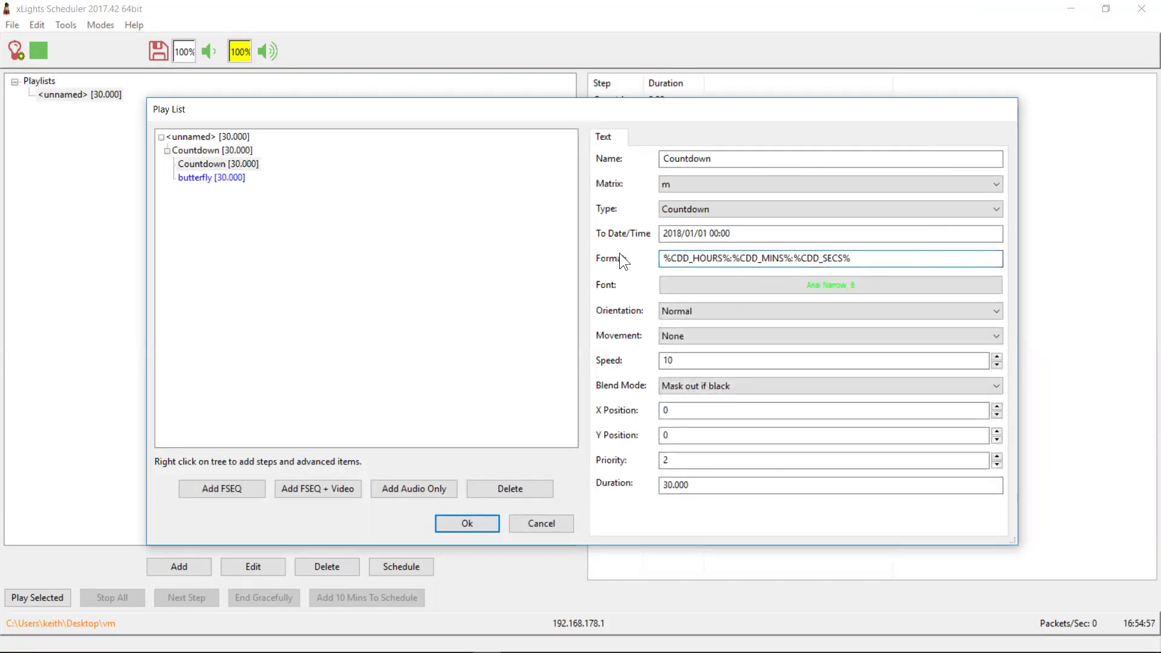
key("Tab")
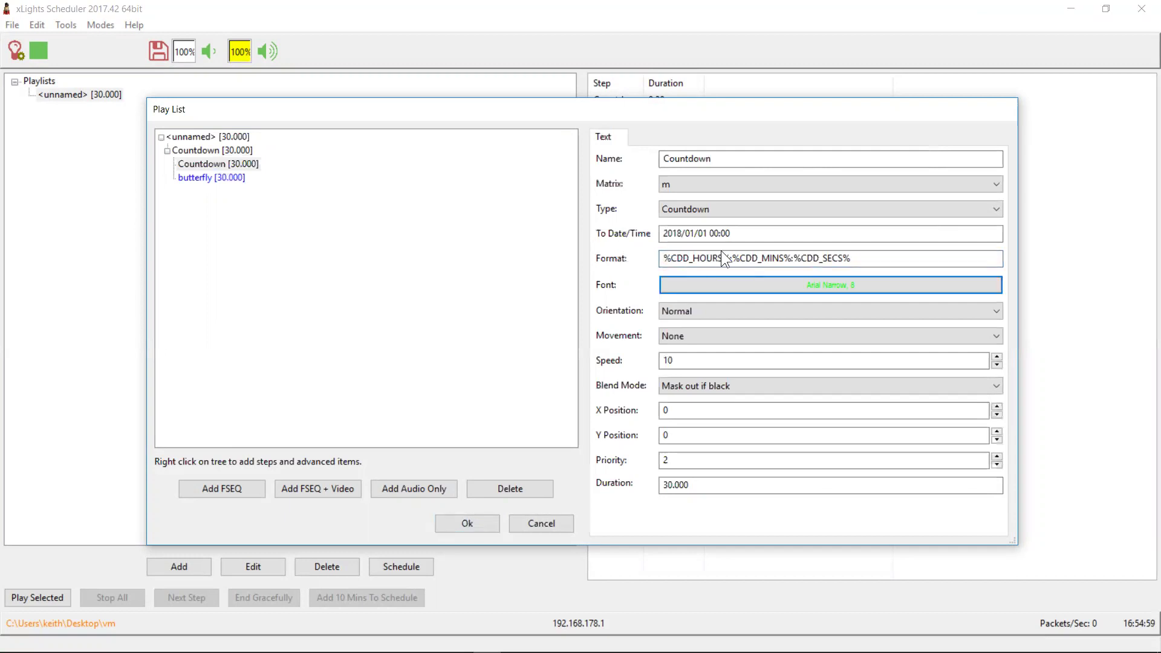
- Keep the Arial Narrow 8 font and confirm the edited Countdown step in the Play List editor
left_click(840, 283)
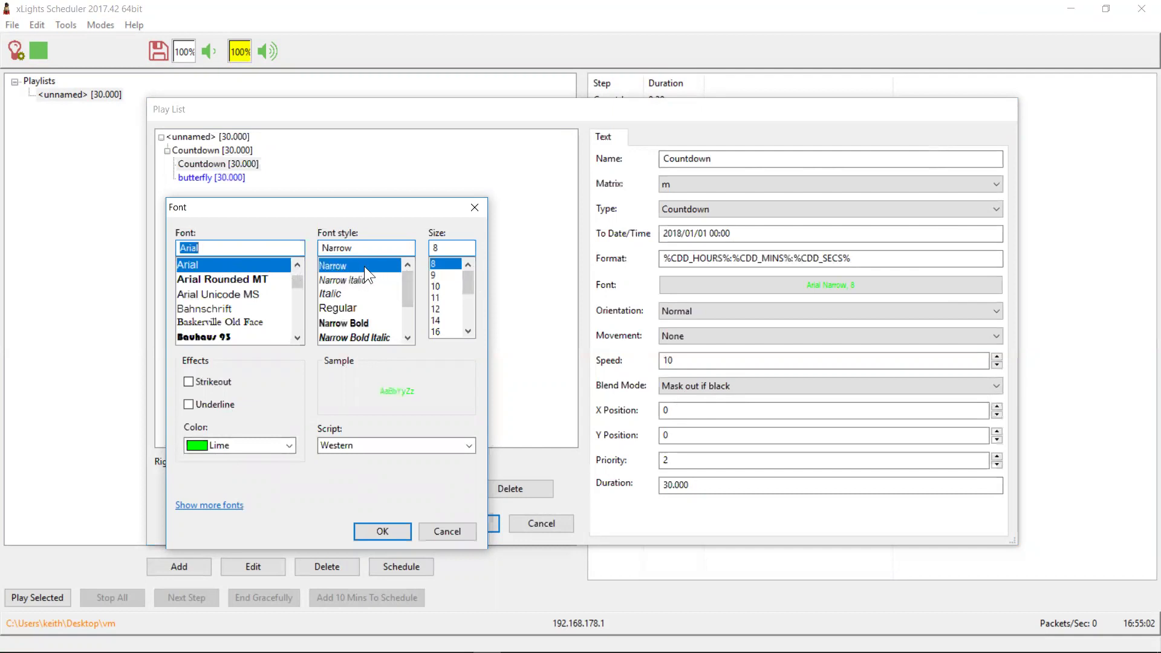
left_click(393, 529)
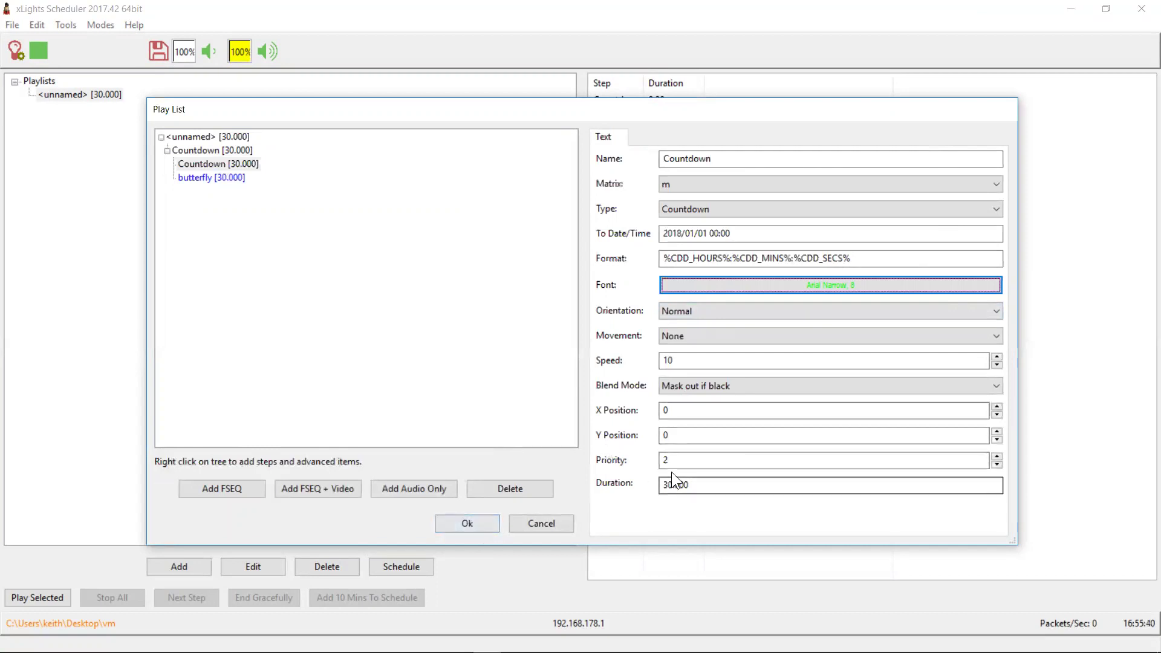
left_click(482, 525)
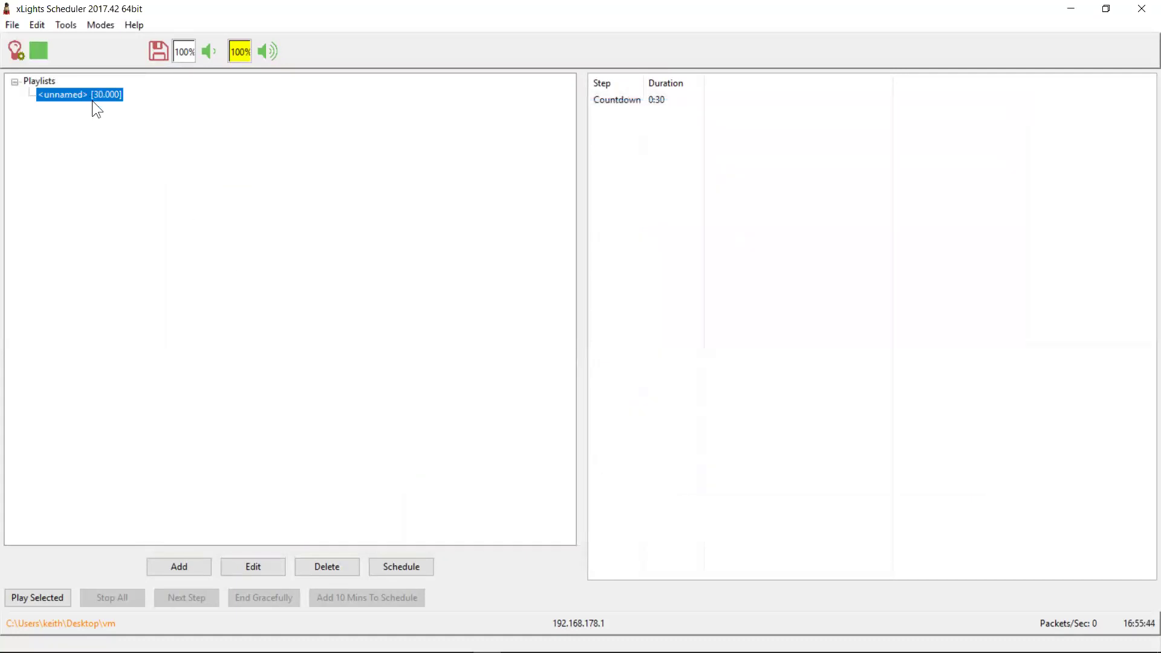
- Save the show settings and play the unnamed playlist to preview the hours:minutes:seconds countdown
left_click(160, 56)
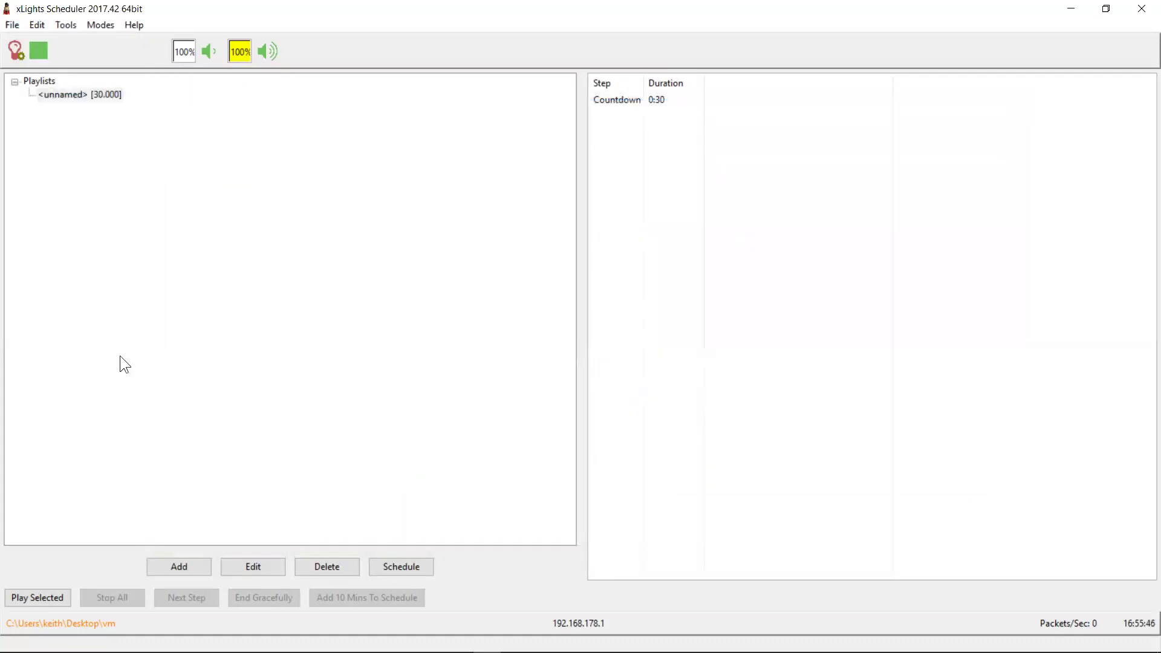
left_click(44, 598)
left_click(35, 598)
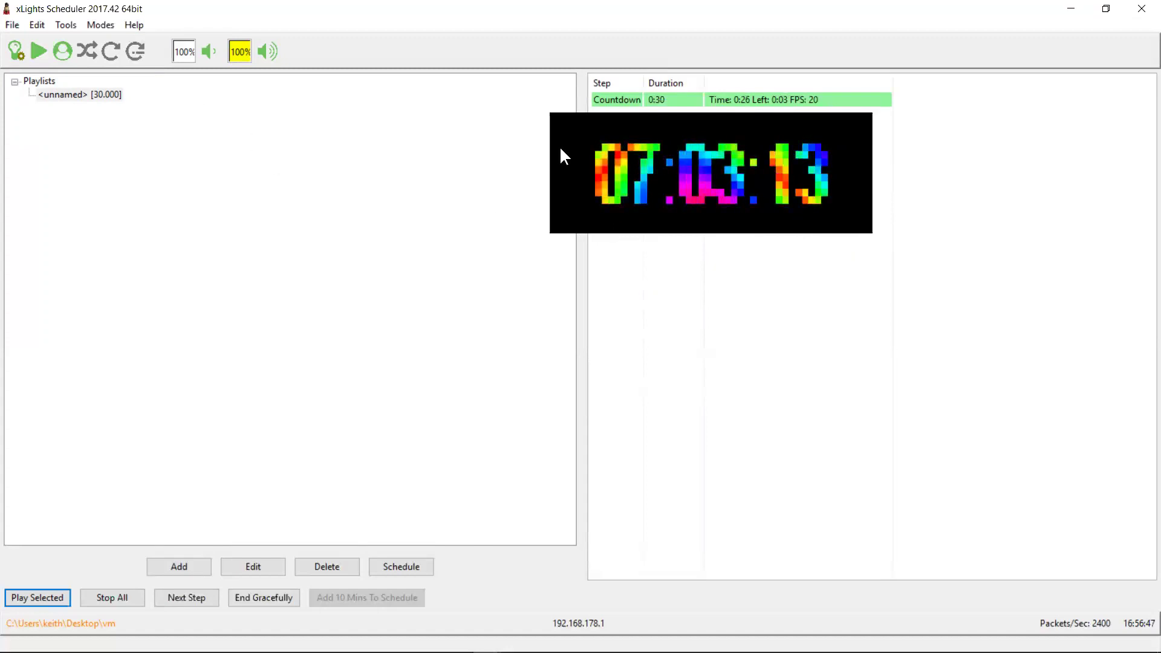
- Stop playback and set the Countdown step's To Date/Time to 2017/12/25 00:00
left_click(117, 598)
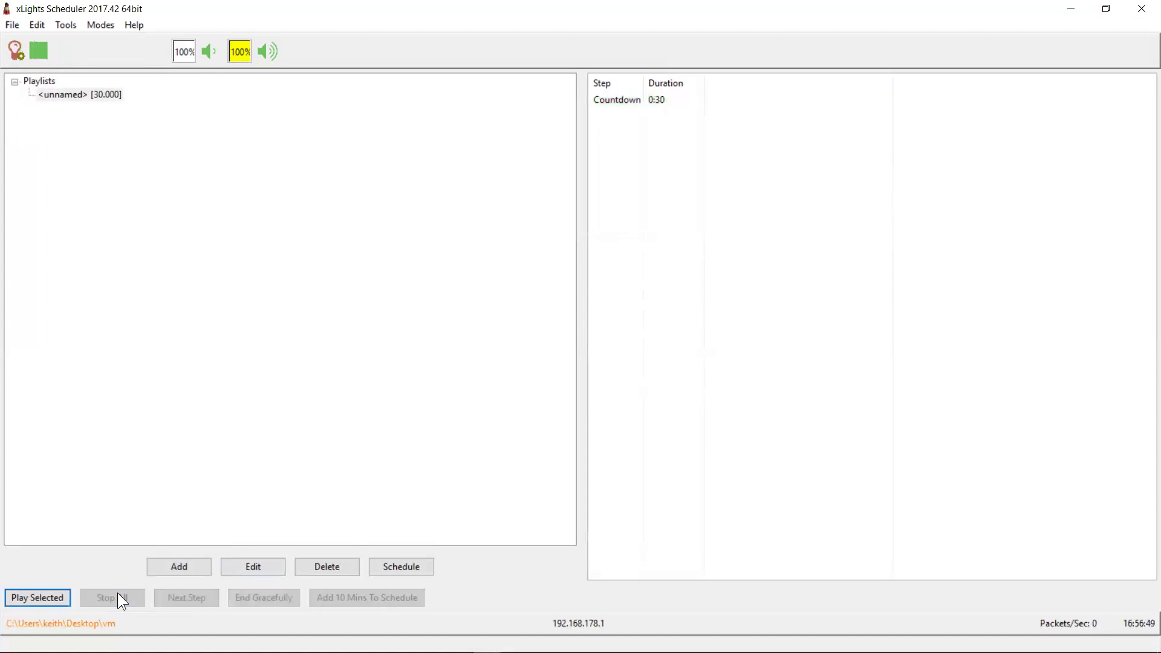
left_click(57, 86)
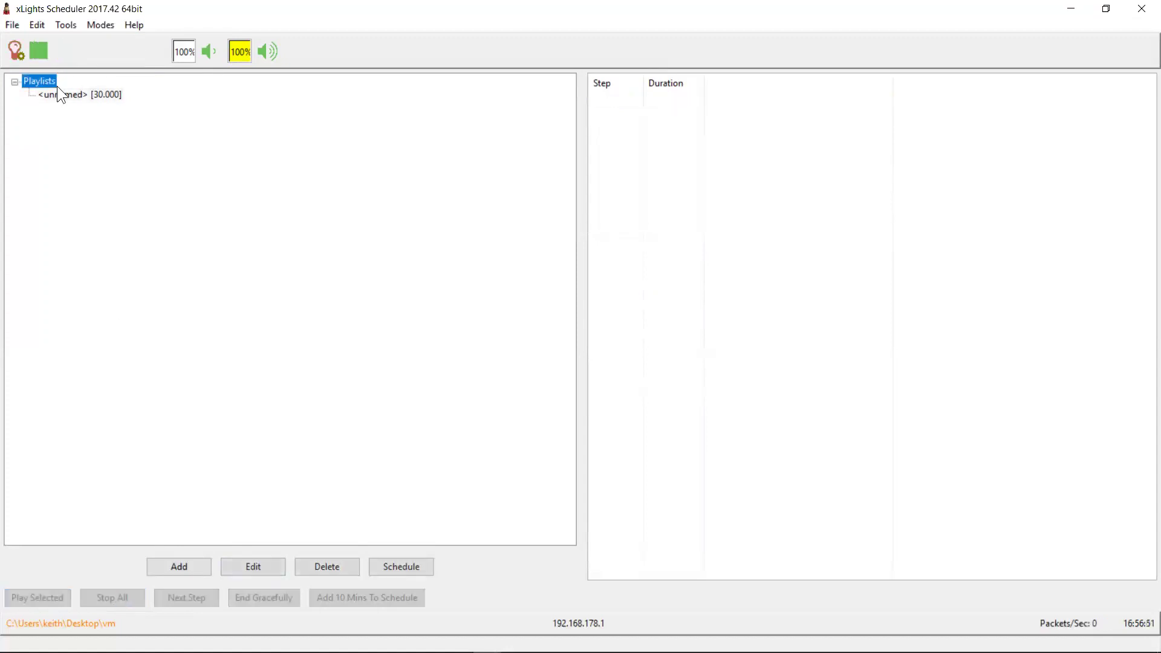
double_click(57, 94)
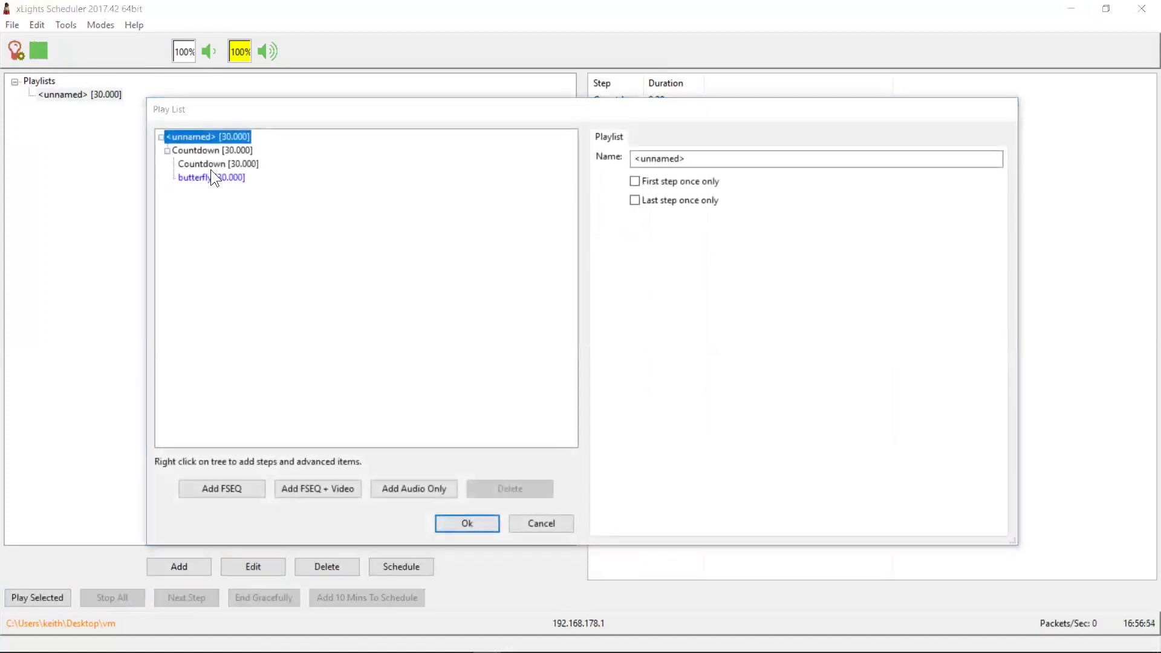
left_click(215, 164)
left_click(697, 240)
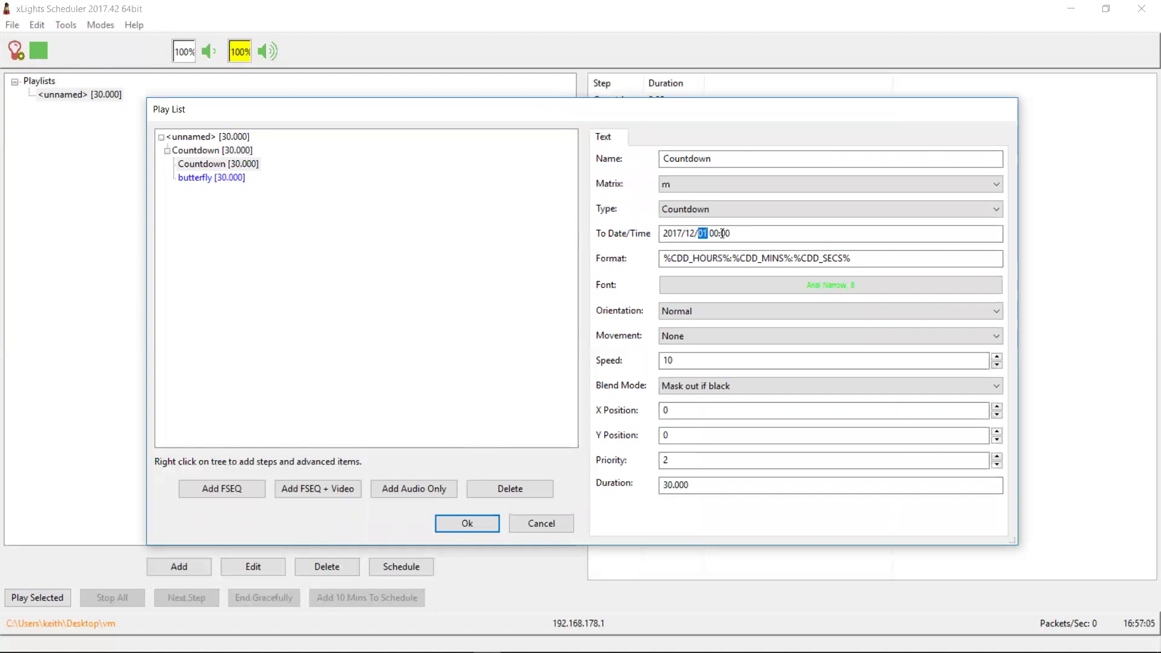
key("Tab")
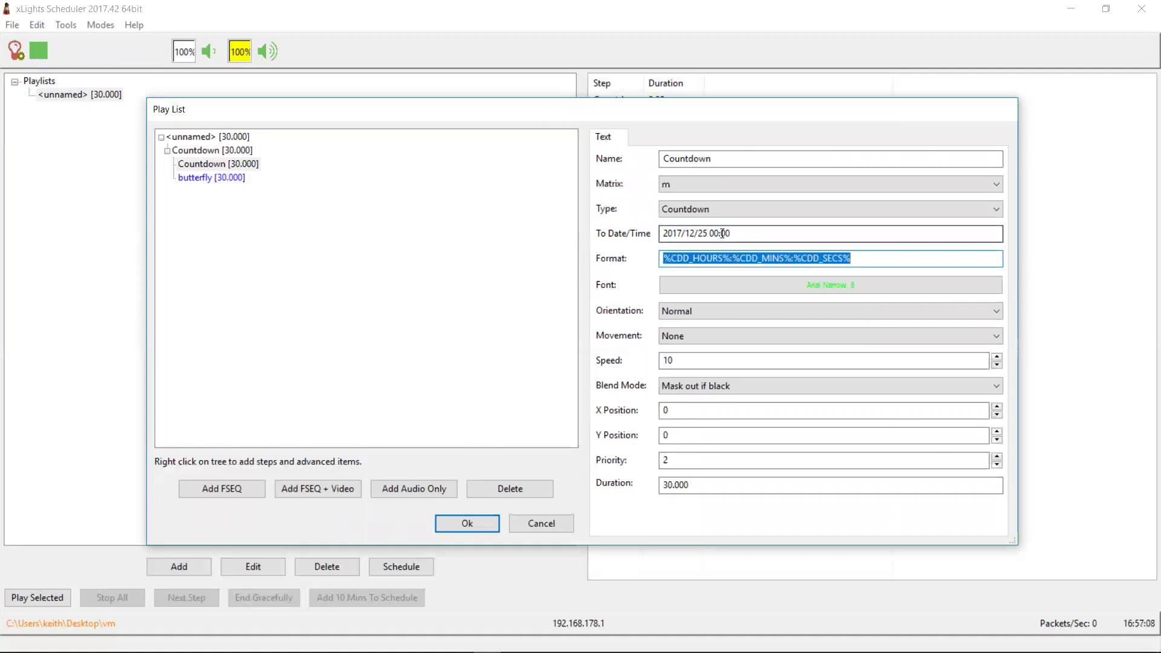
- Change the Format to %CDD_DAYS%, dropping minutes and seconds, and start adding the word Sleeps
left_click(719, 259)
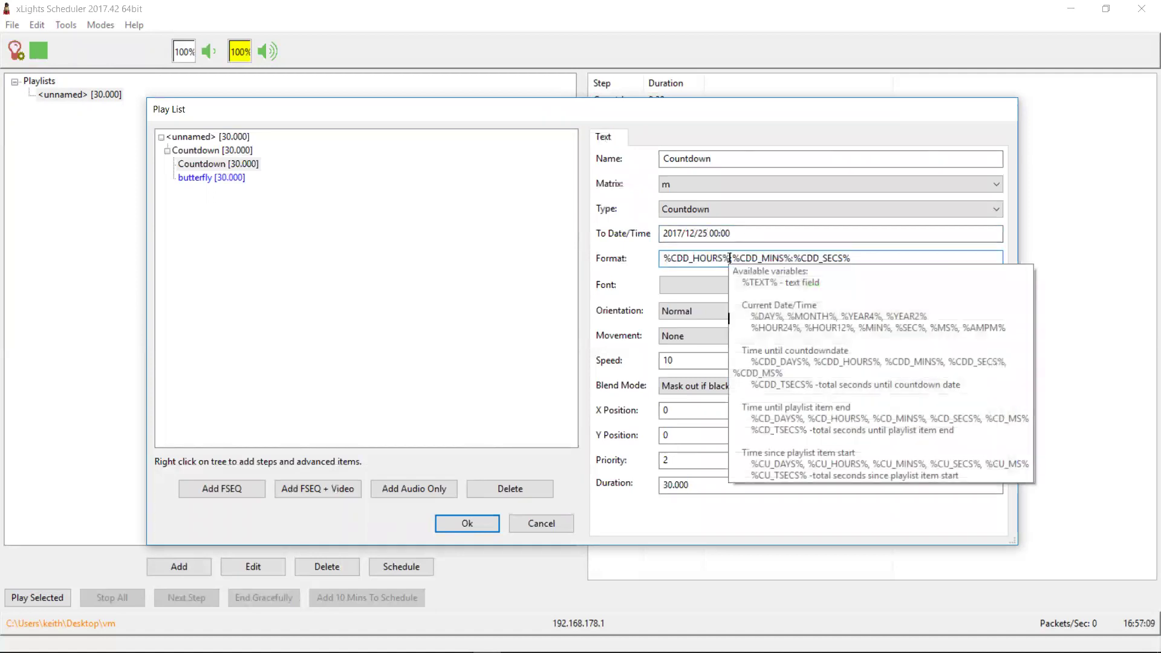
key("shift+Left")
key("shift+Left")
key("shift+Left")
key("shift+Left")
key("shift+Left")
key("shift+Left")
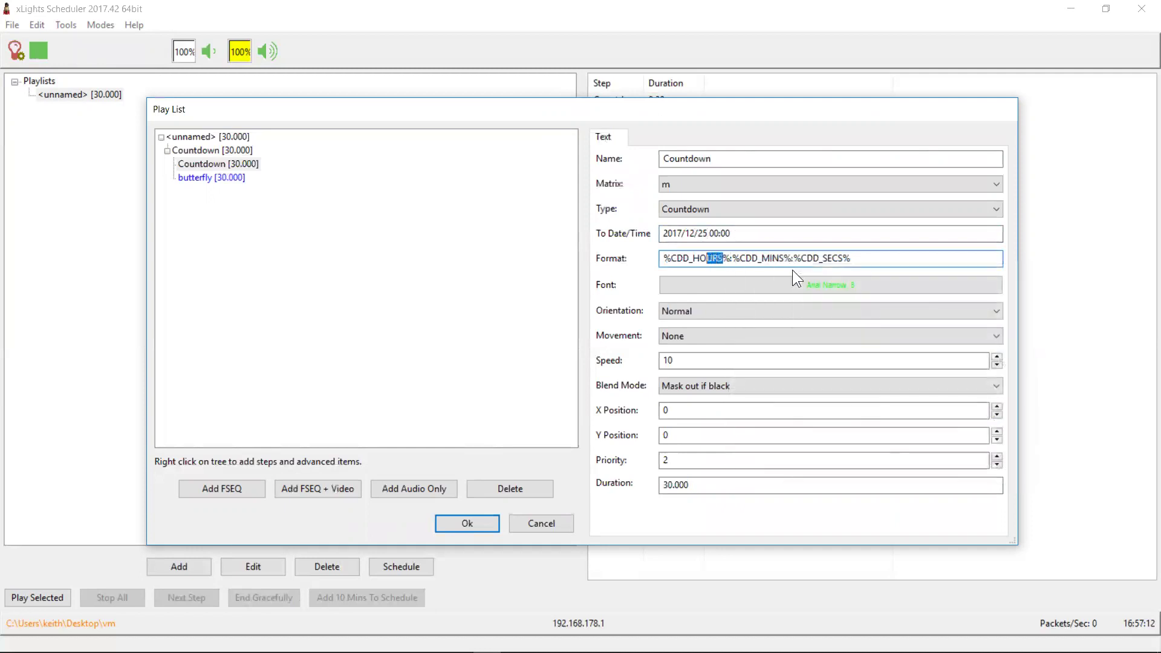
type("_DAYS")
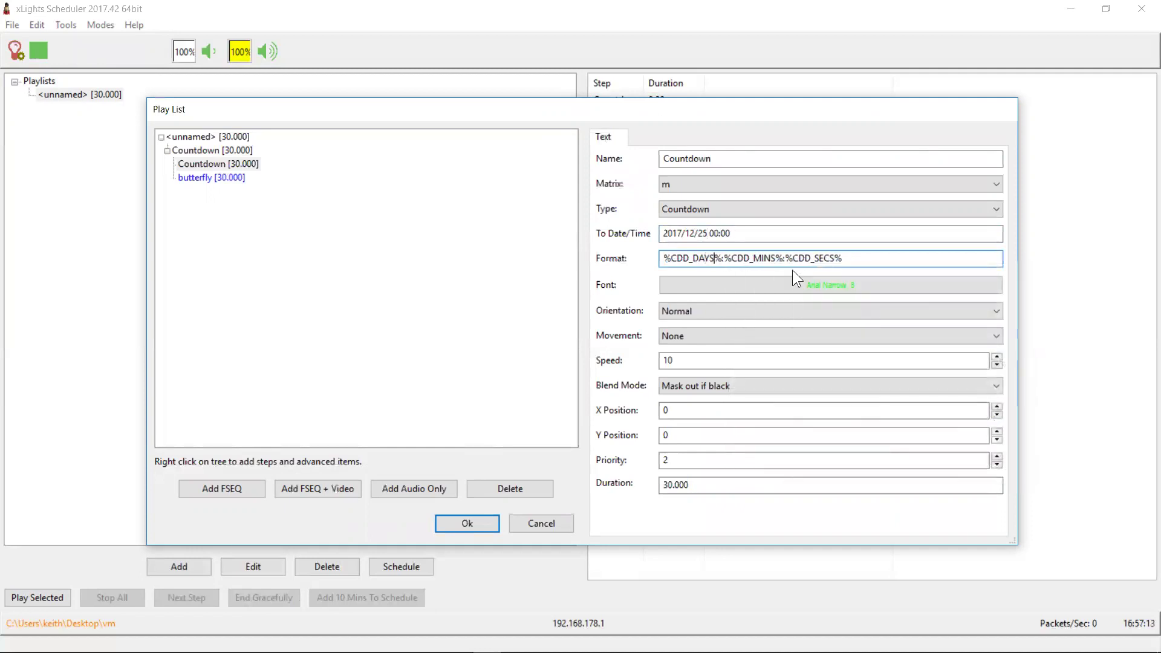
key("ctrl+shift+Right")
key("ctrl+shift+Right")
key("ctrl+shift+Right")
key("ctrl+shift+Right")
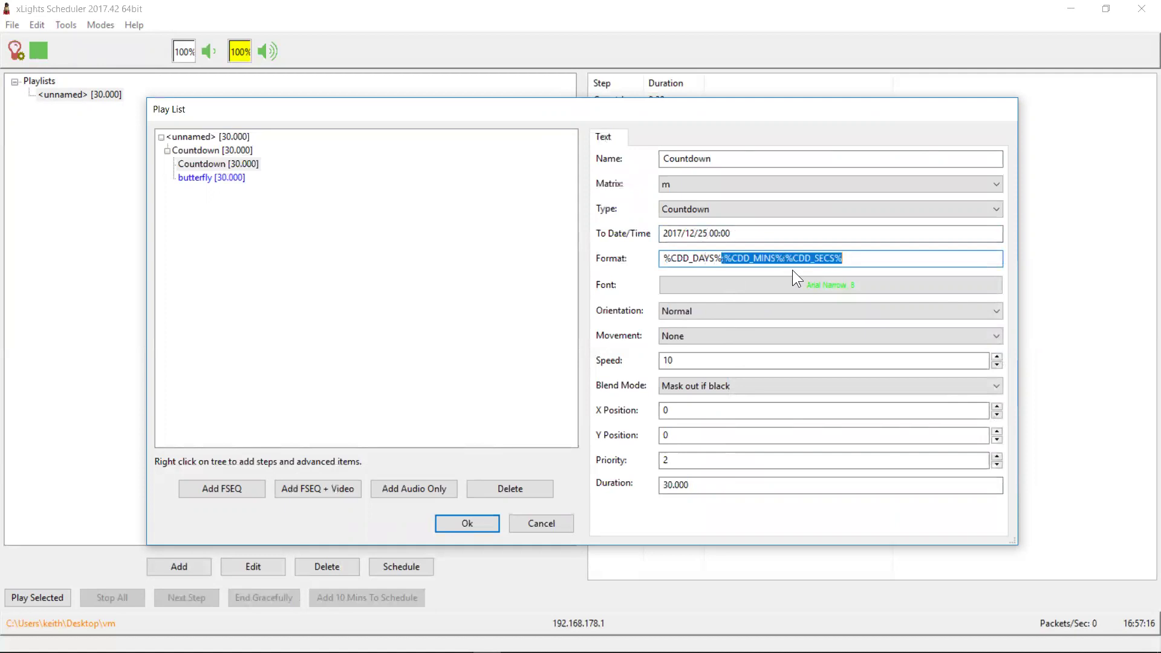
key("Delete")
key("Tab")
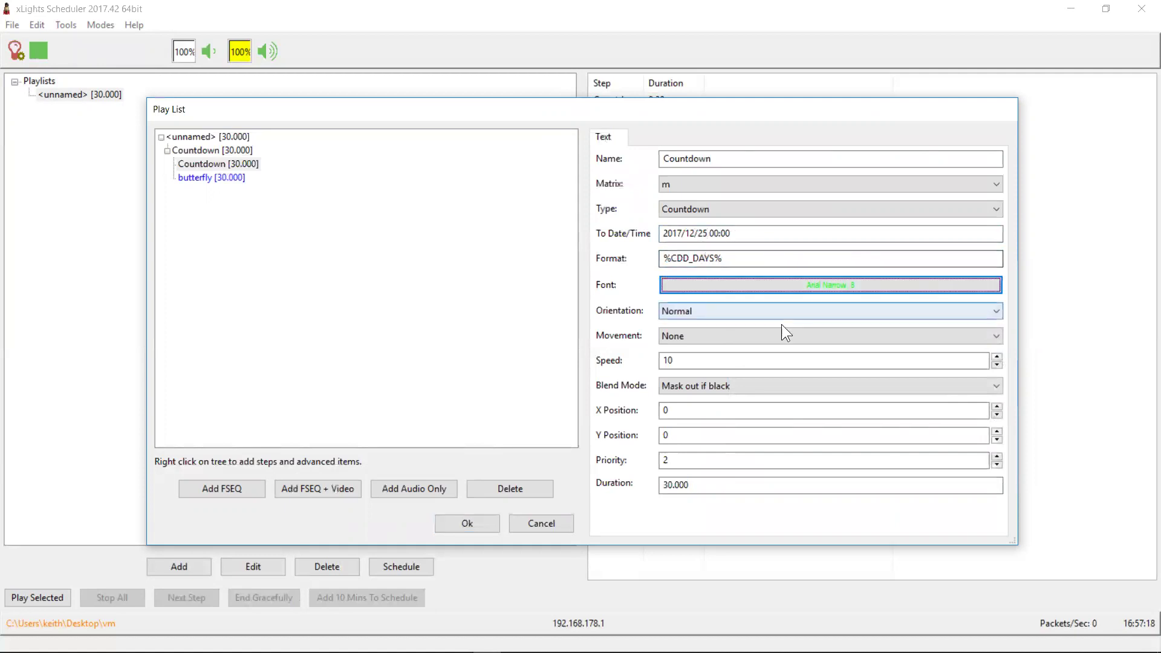
left_click(734, 259)
type("Sleeps")
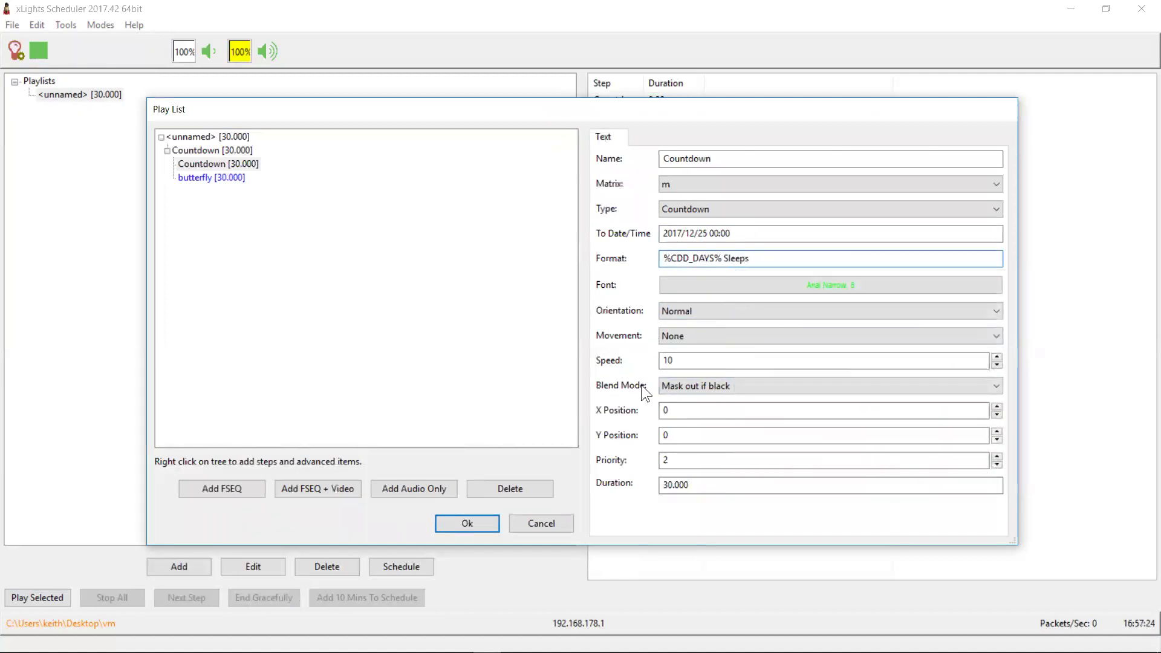
left_click(483, 524)
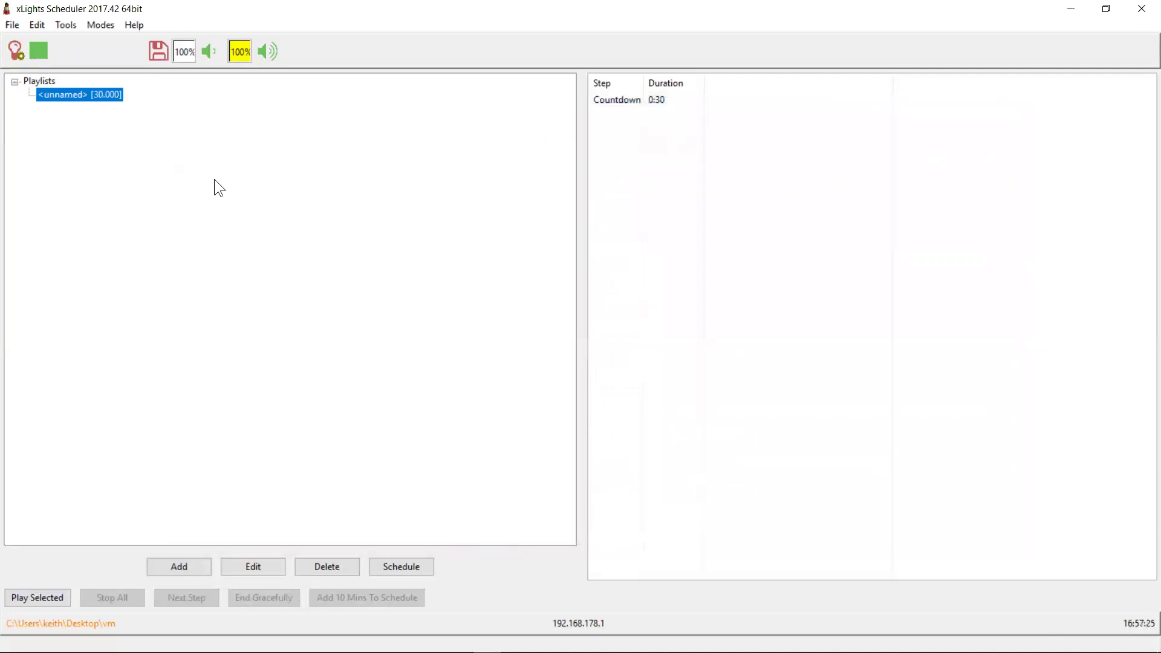
left_click(46, 596)
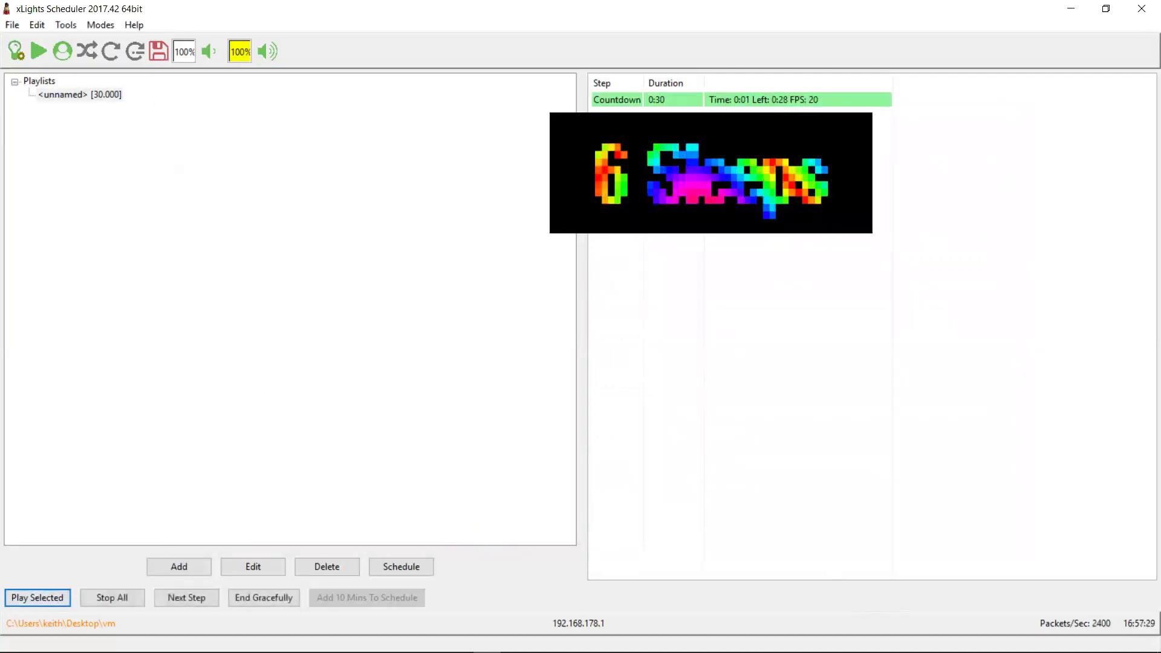
mouse_move(1003, 641)
mouse_move(1098, 642)
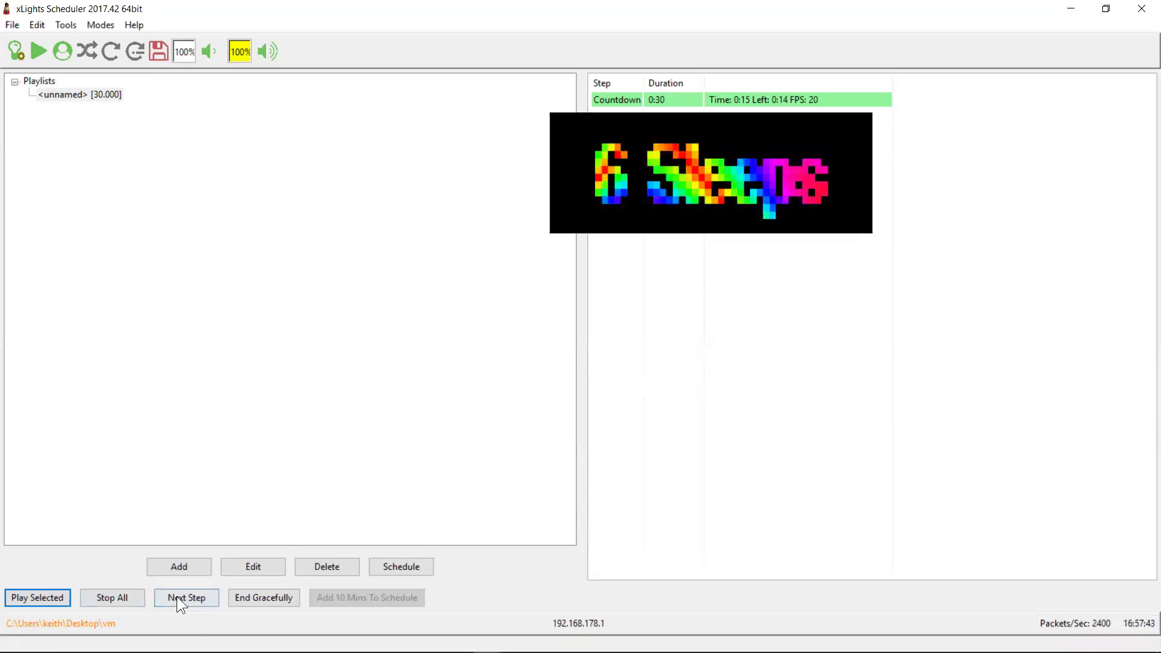
left_click(121, 595)
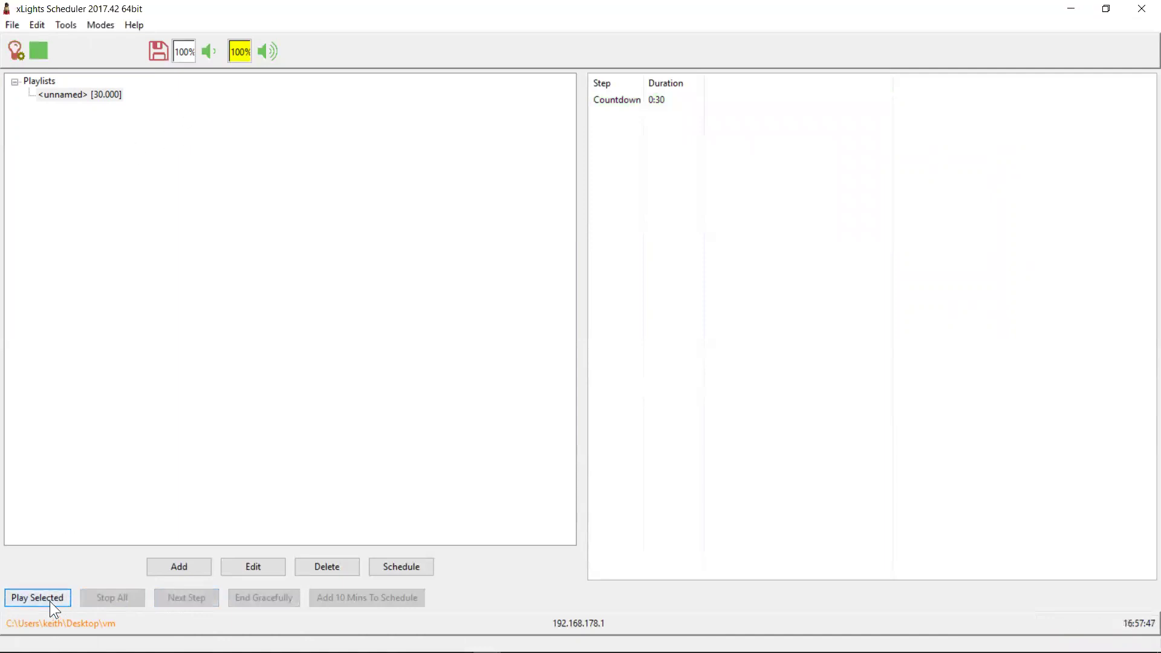
- Move the countdown target to 2017/12/26 and play the playlist, which now shows 7 Sleeps
double_click(75, 97)
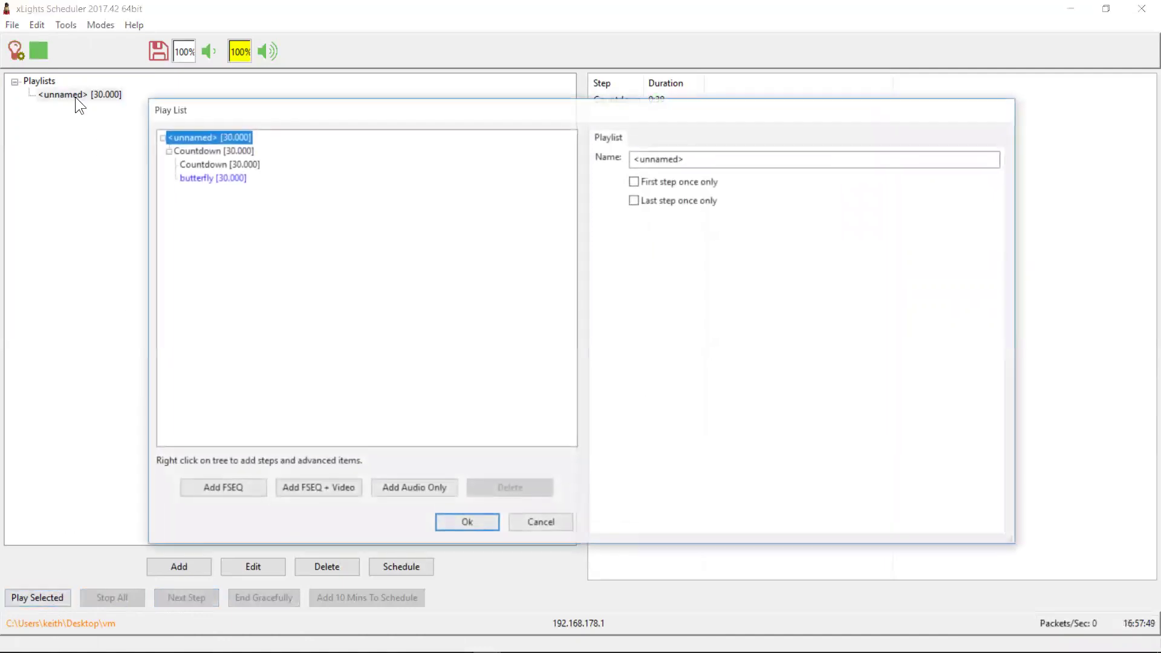
left_click(232, 164)
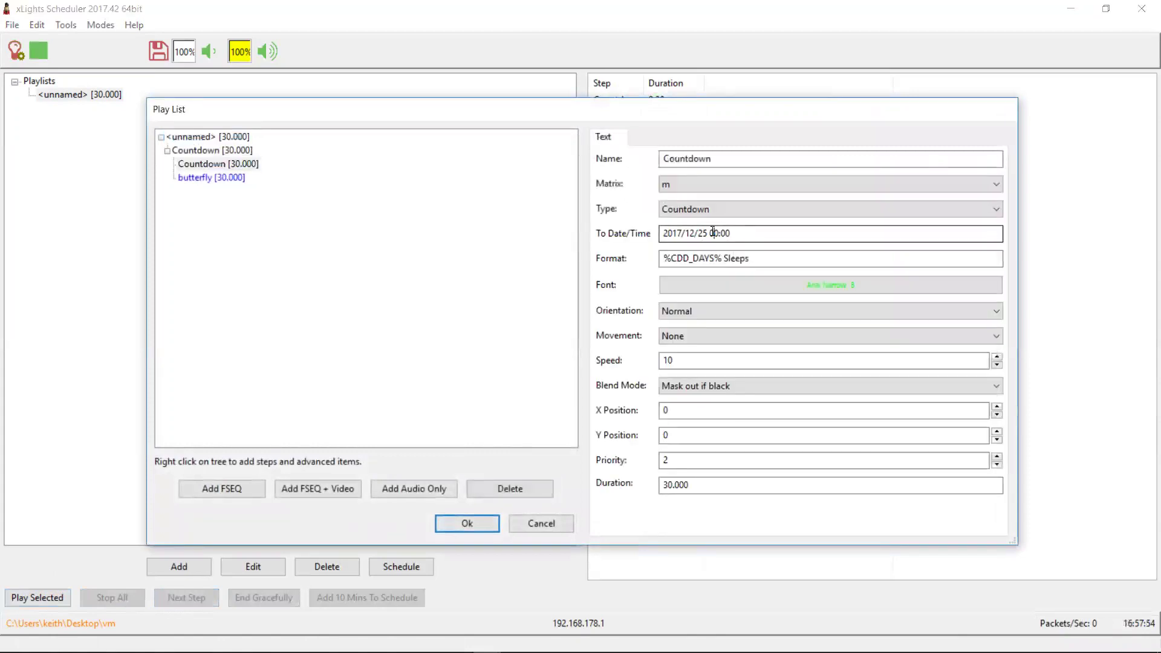
mouse_move(805, 266)
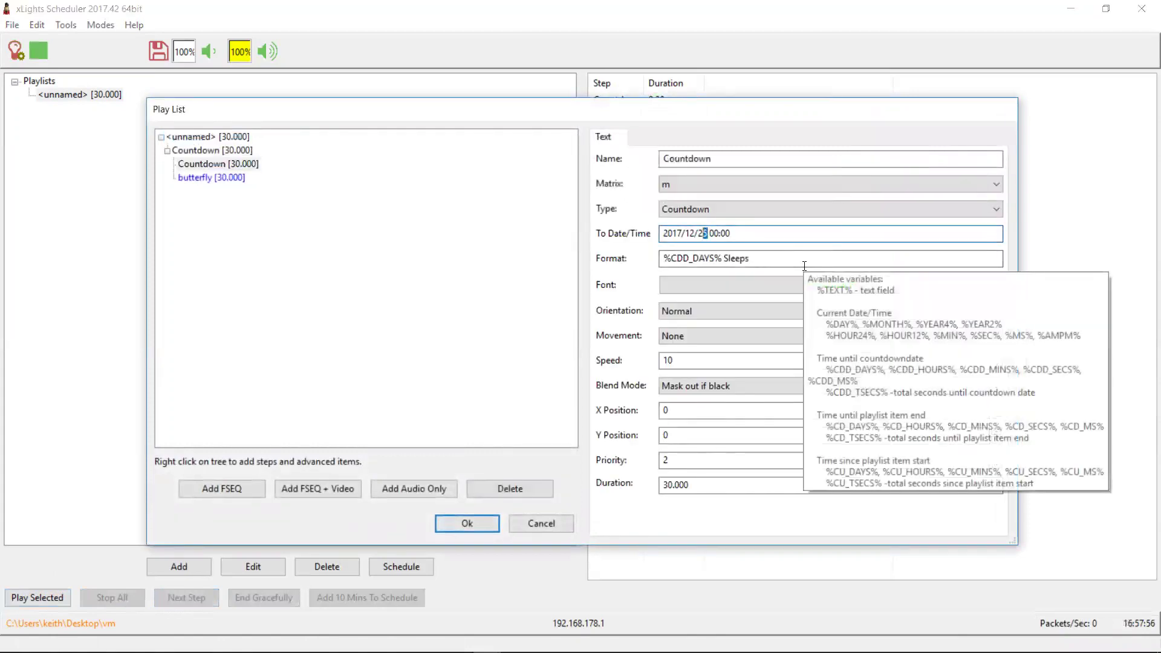
left_click(467, 523)
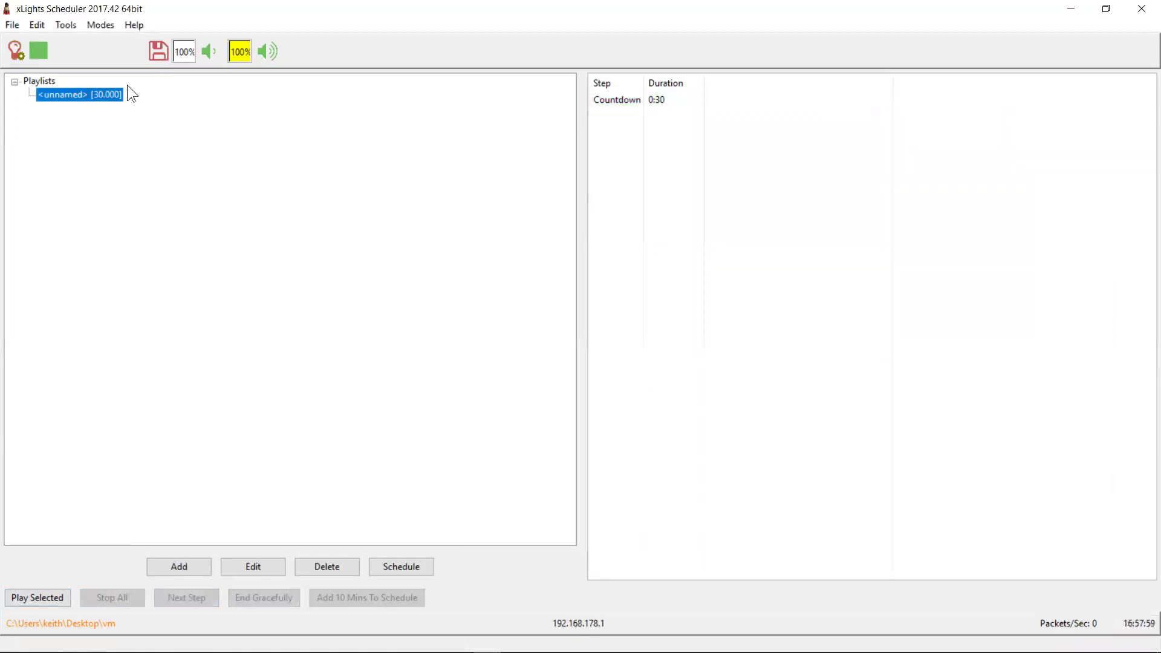
left_click(52, 599)
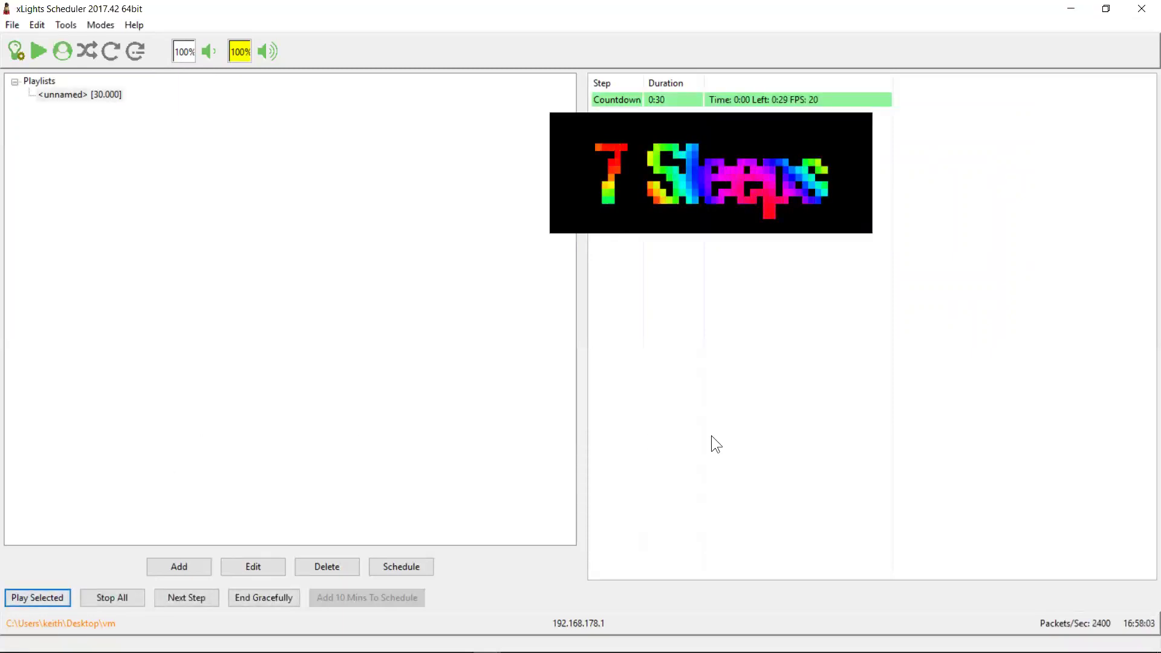